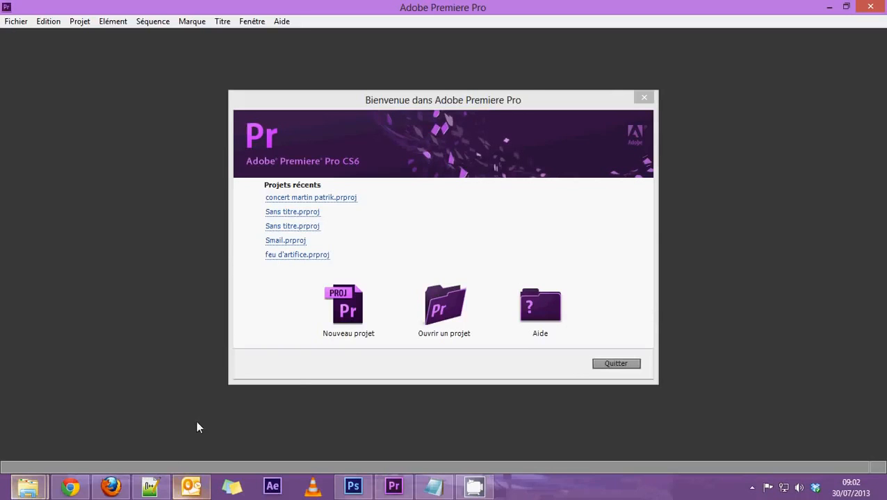
Switch to the La rochelle 2011 folder in File Explorer and examine its MTS video clips, selecting 20110822162714.MTS.
mouse_move(32, 486)
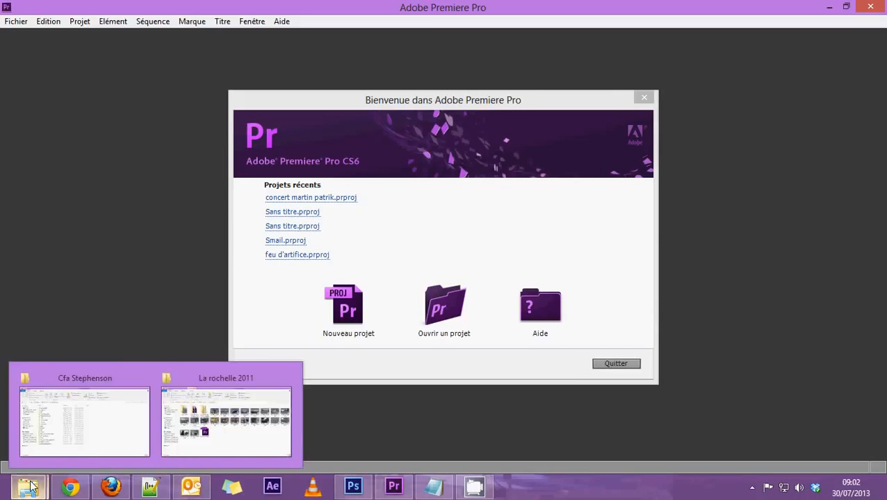
left_click(268, 400)
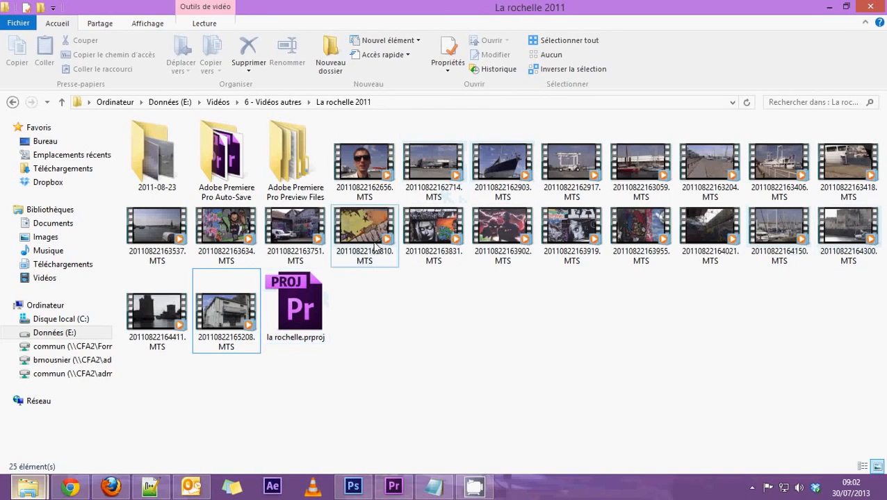
left_click(423, 185)
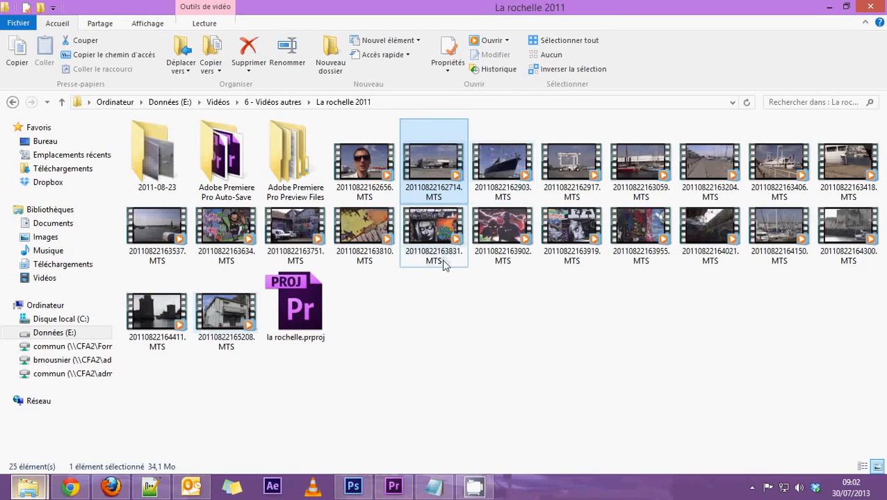
left_click(434, 298)
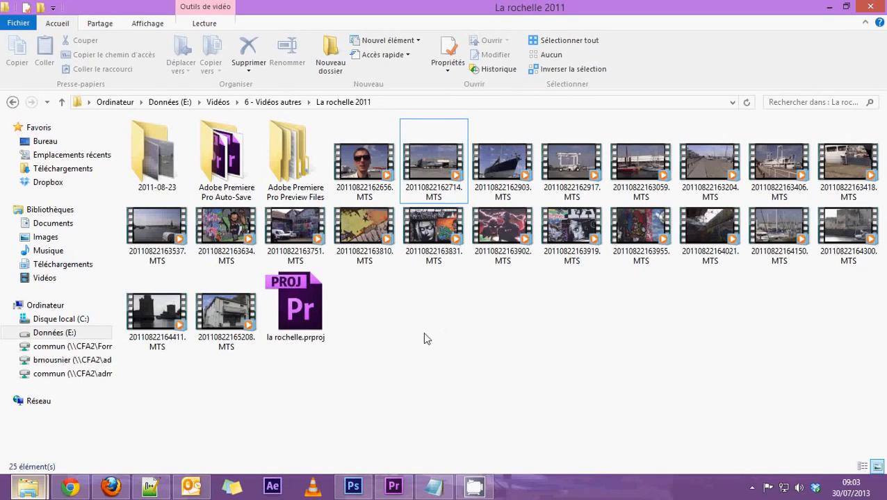
left_click(421, 163)
right_click(421, 163)
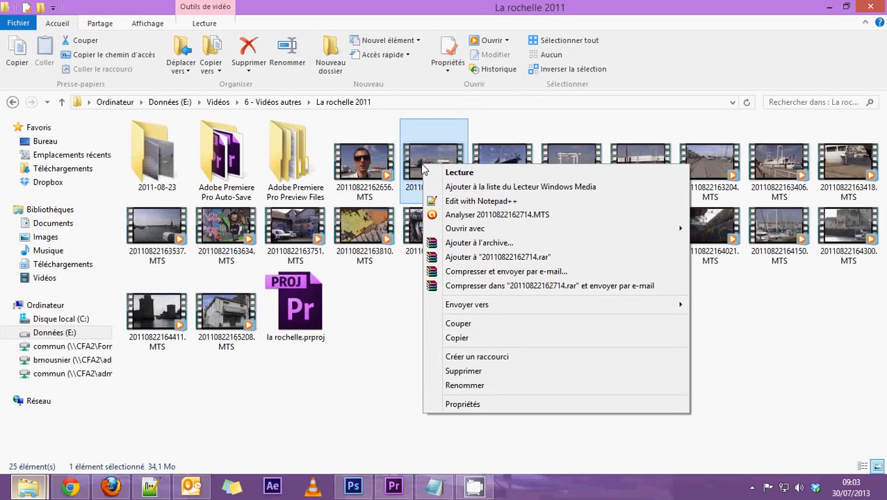
left_click(358, 324)
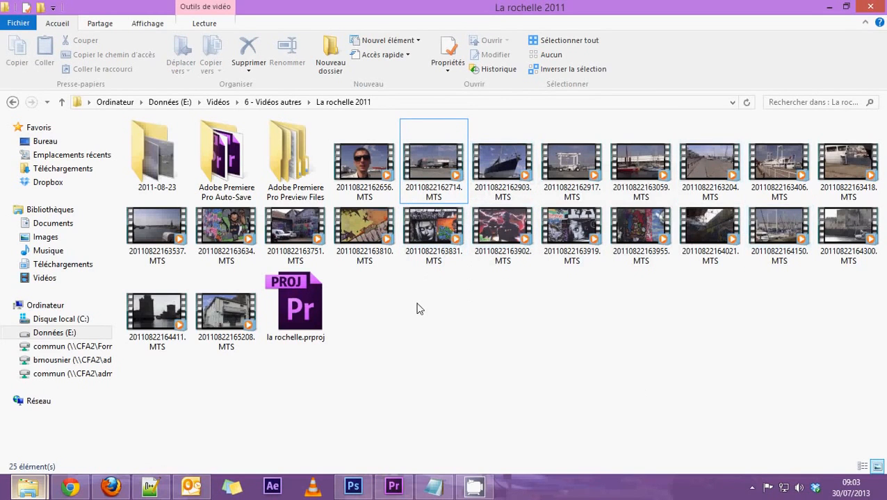
left_click(428, 191)
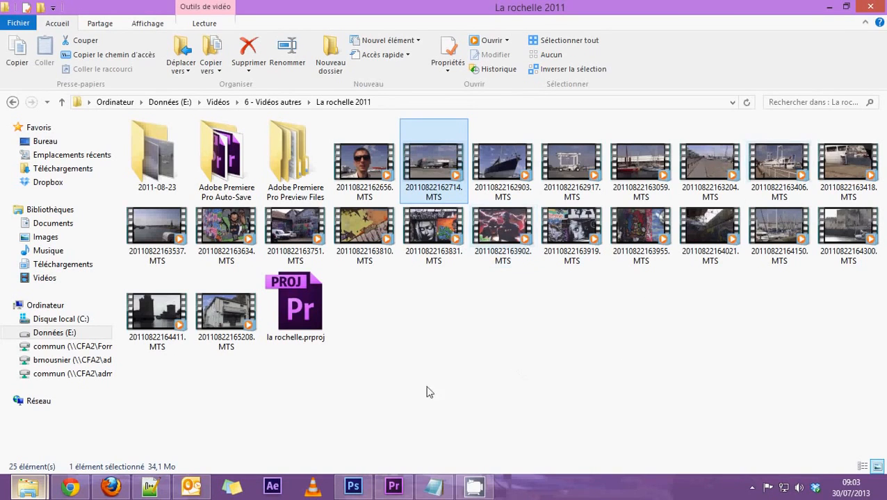
Switch back to Adobe Premiere Pro and start a new project stored in the La rochelle 2011 folder under 6 - Vidéos autres.
left_click(392, 490)
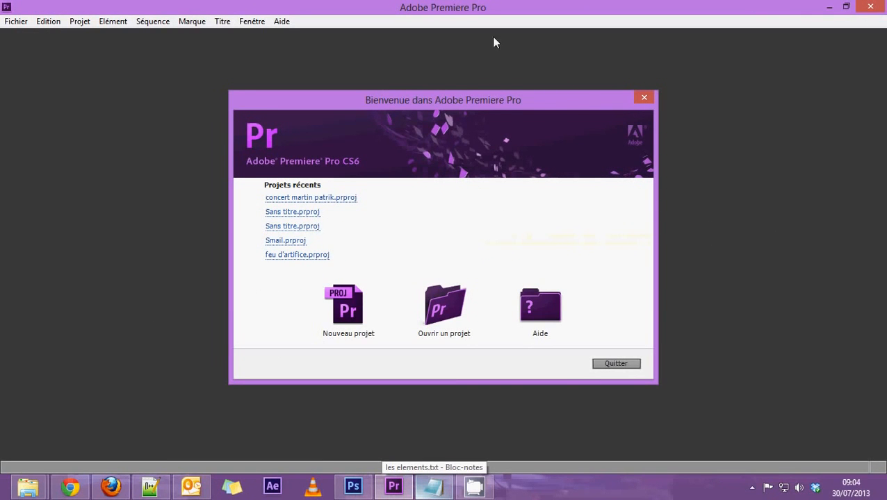
left_click(339, 299)
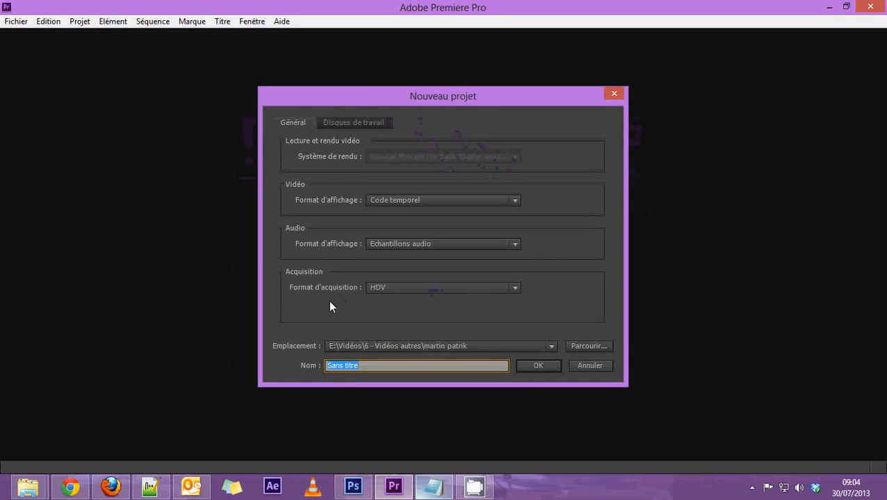
left_click(594, 345)
left_click(400, 139)
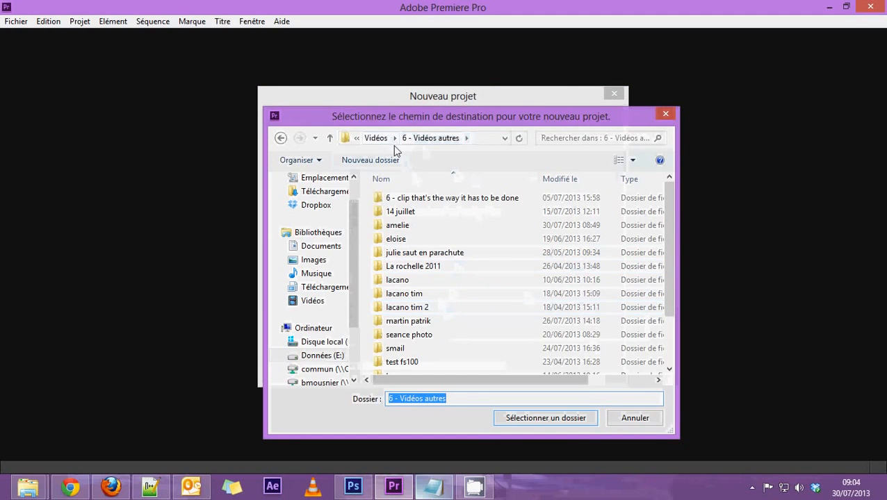
double_click(416, 267)
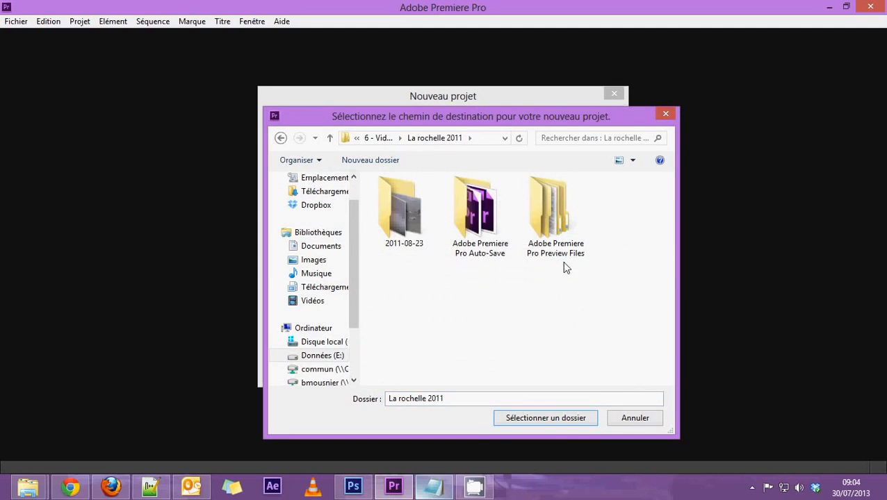
left_click(518, 417)
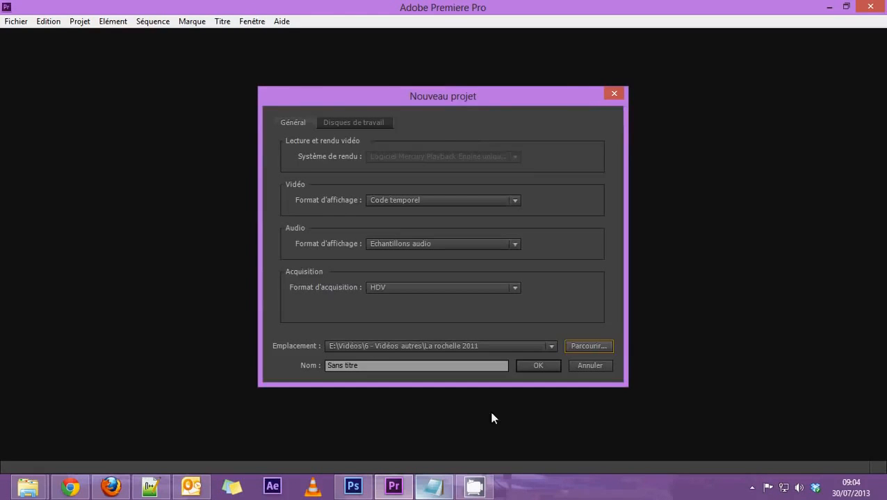
Name the new project "montage la rochelle" and create it.
left_click_drag(361, 366, 276, 363)
type("montag")
key("BackSpace")
key("BackSpace")
key("BackSpace")
key("BackSpace")
key("BackSpace")
type("ontage la rochele")
key("BackSpace")
type("le")
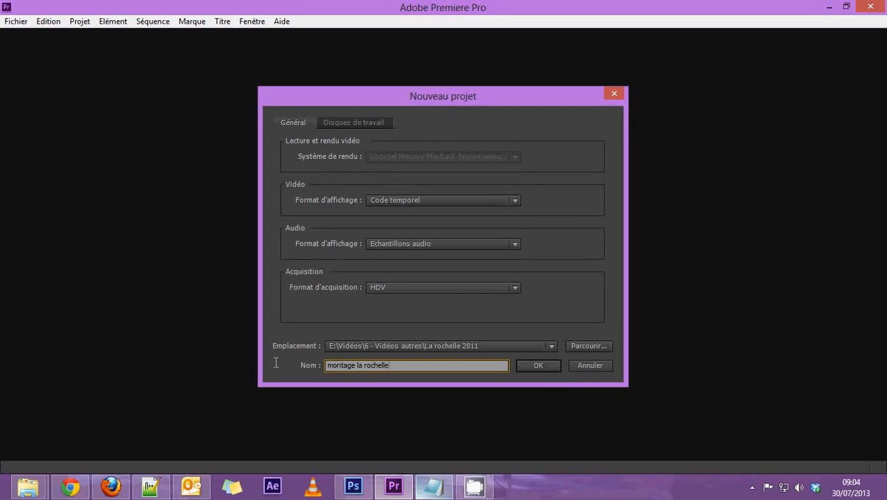
left_click(537, 367)
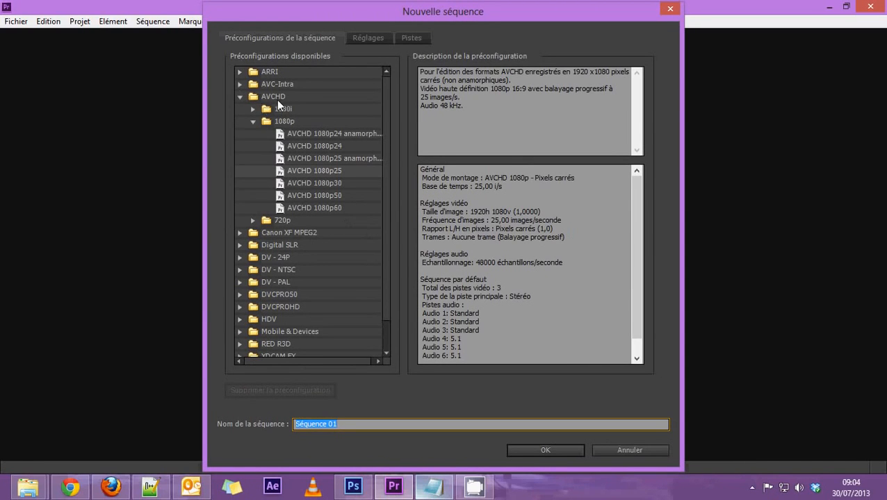
Review the AVCHD presets, including the 1080i ones, and create Séquence 01 with the AVCHD 1080p25 preset.
scroll(307, 165, "down", 1)
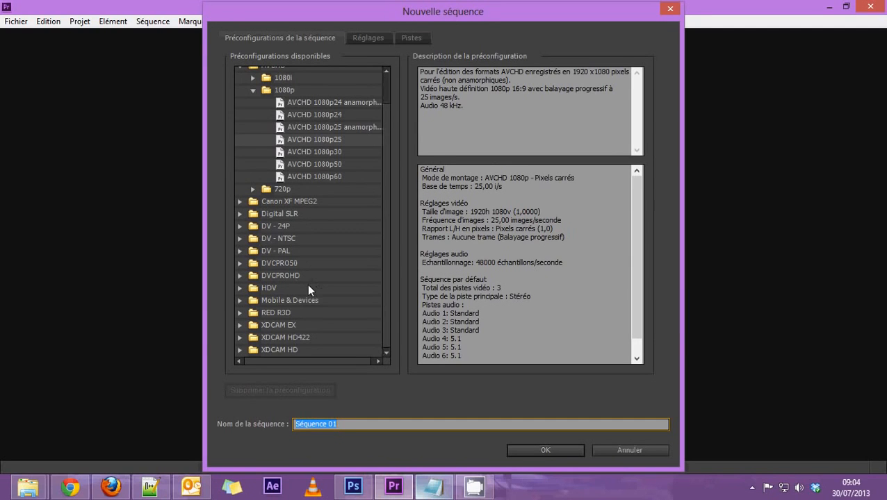
scroll(309, 290, "up", 1)
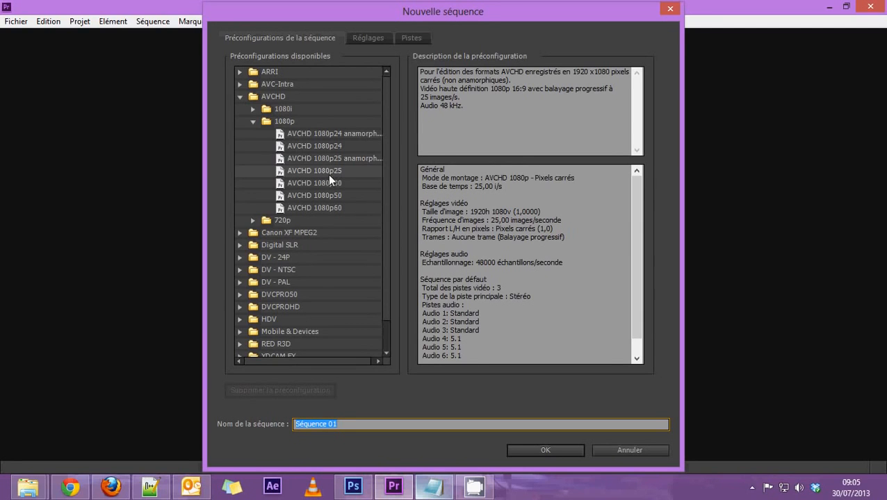
left_click(253, 109)
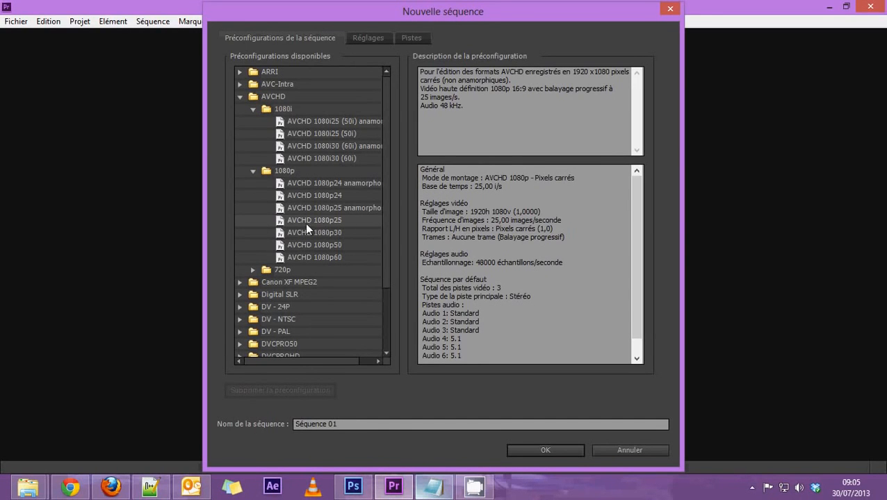
left_click(539, 448)
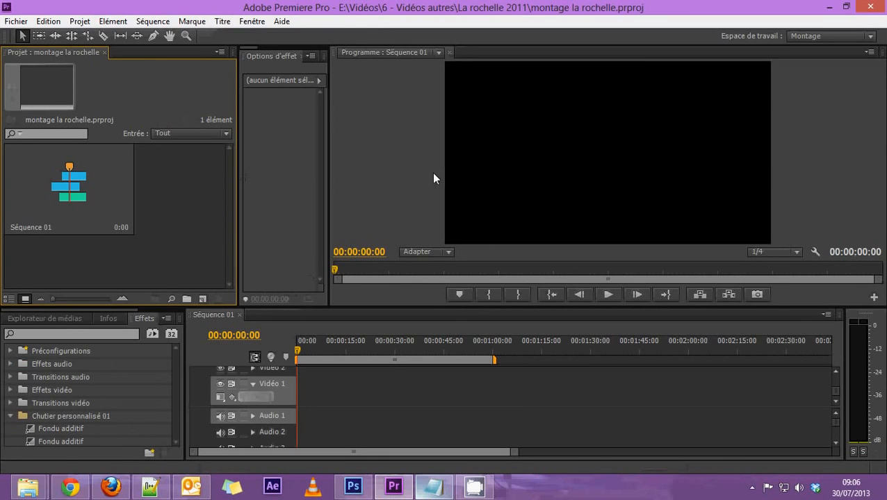
Rearrange the upper workspace by widening the project and effect options areas and narrowing the program monitor.
left_click_drag(329, 165, 491, 167)
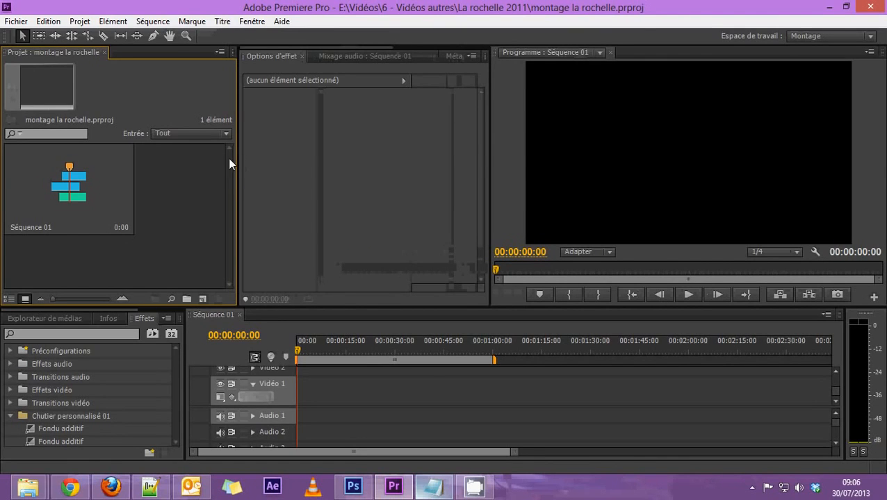
left_click_drag(238, 156, 307, 161)
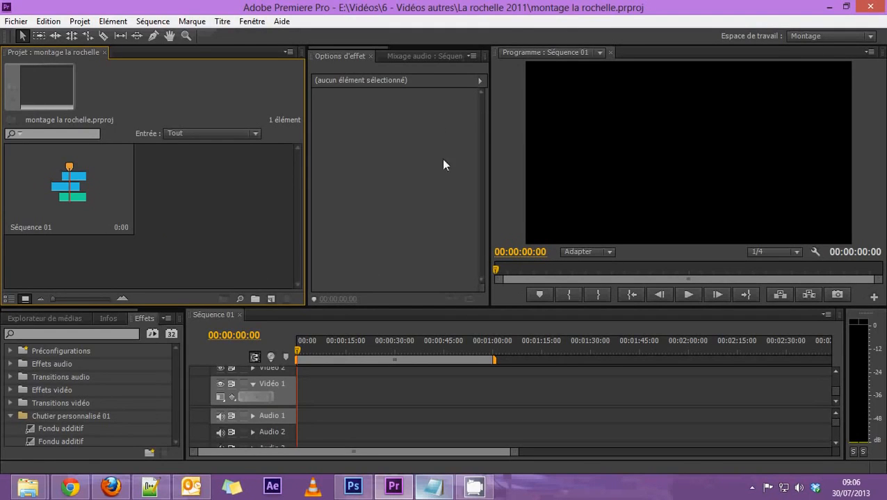
left_click_drag(489, 124, 601, 122)
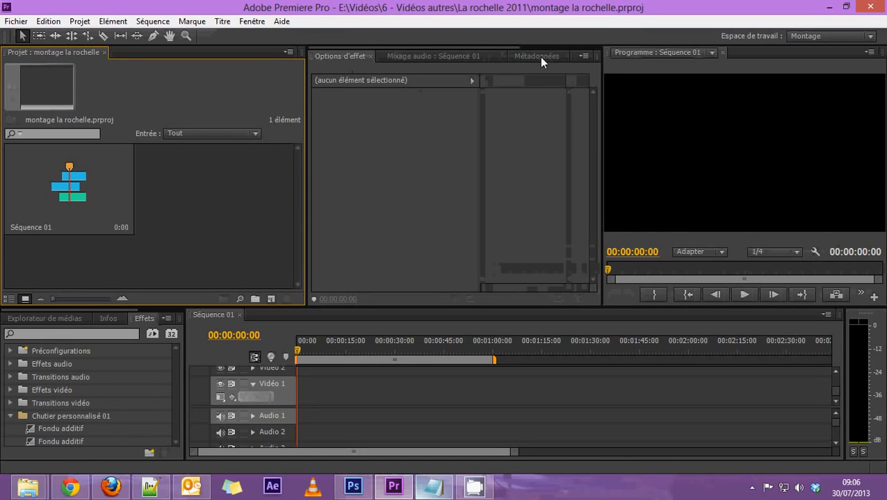
View the source monitor and the audio mixer for Séquence 01, ending on the effect options.
left_click(570, 55)
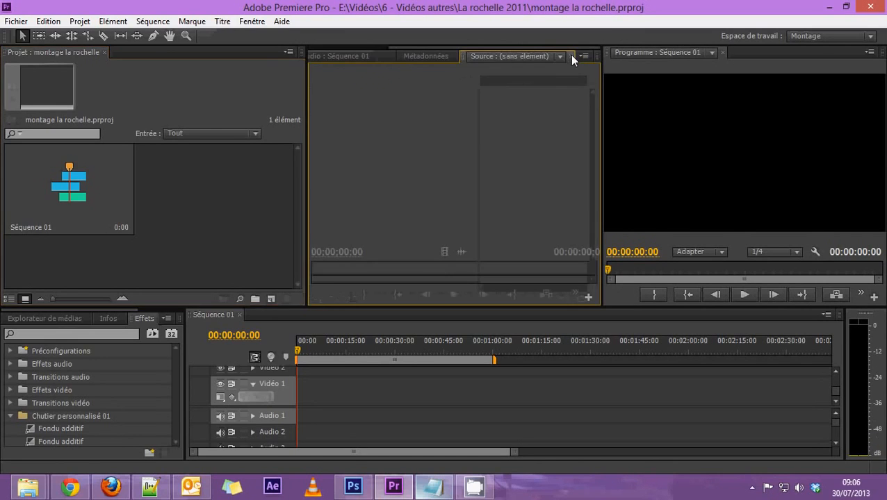
left_click(324, 58)
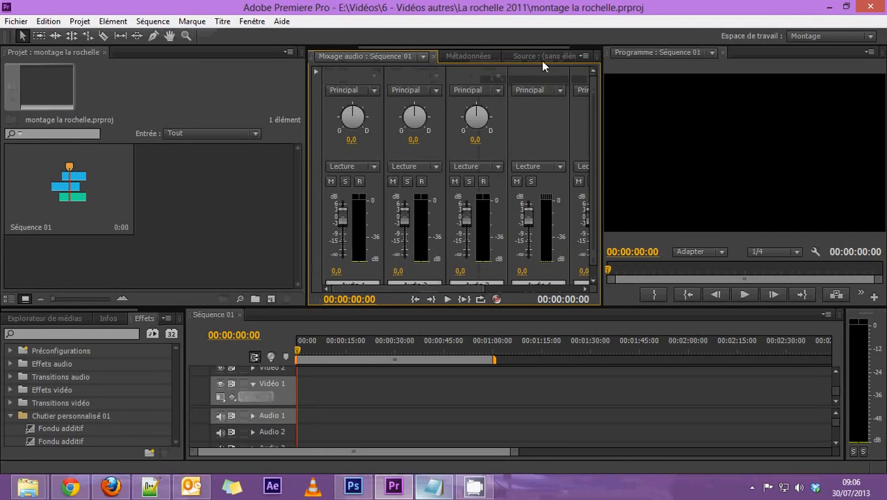
left_click(327, 51)
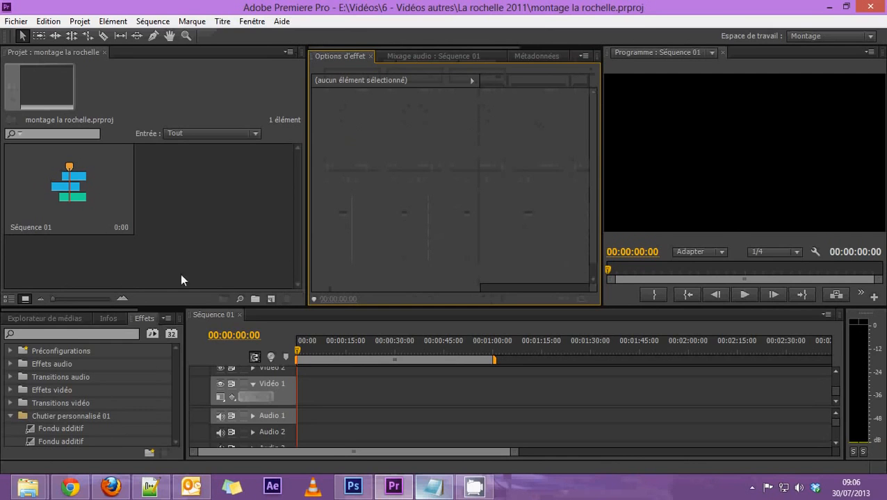
View the media browser and clip information, return to the effects list and collapse the Chutier personnalisé 01 bin.
left_click(39, 319)
left_click(111, 318)
left_click(141, 318)
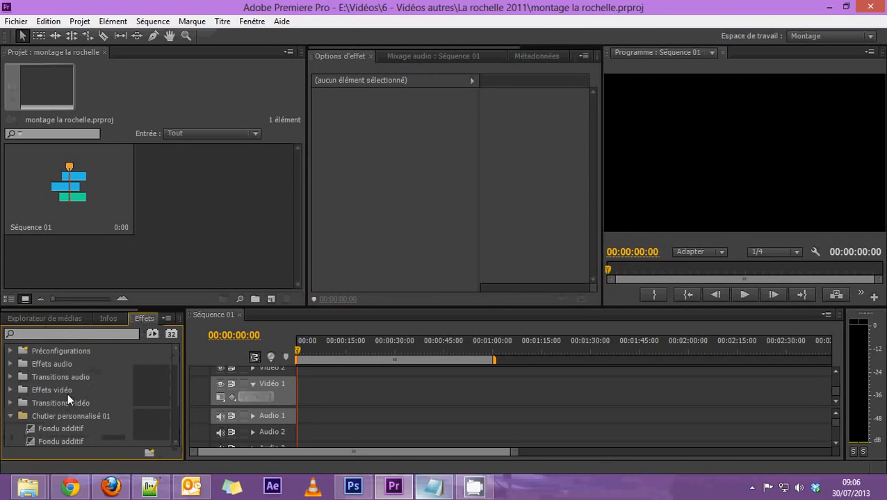
left_click(9, 417)
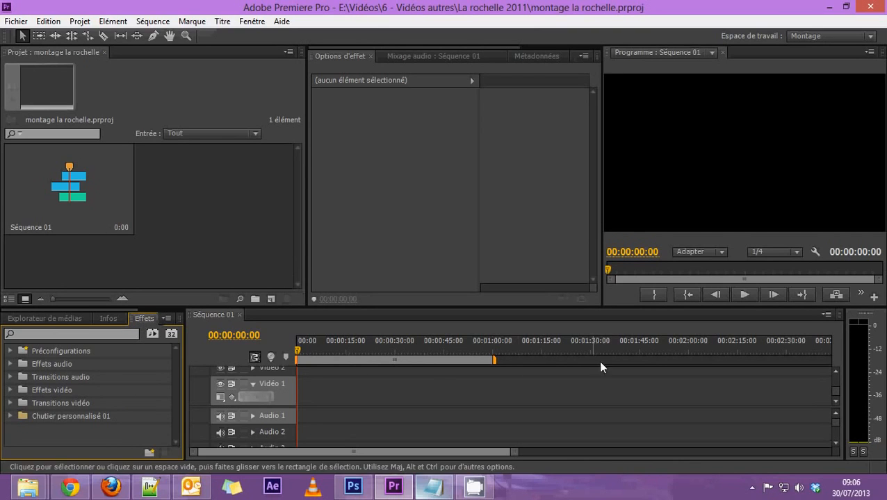
Make the timeline area taller to show more tracks and move the playhead to 00:00:38:10.
mouse_move(835, 390)
left_mouse_down()
mouse_move(830, 372)
mouse_move(828, 395)
left_mouse_up()
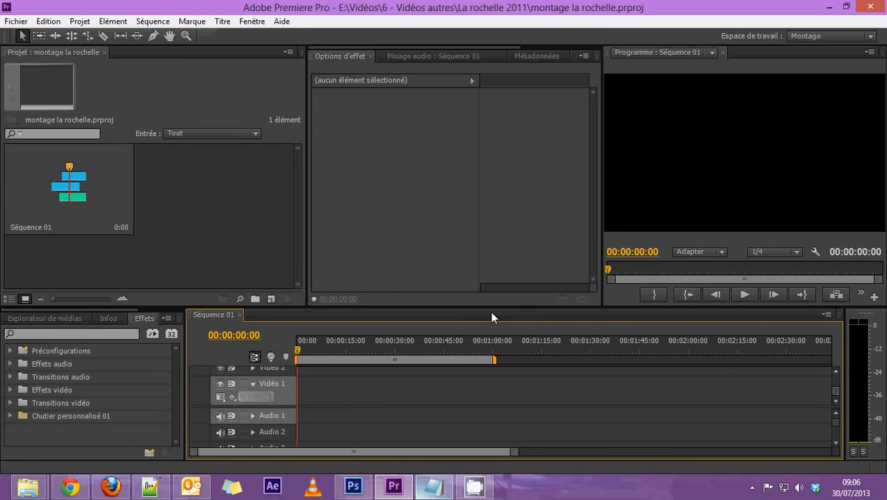
left_click_drag(476, 306, 476, 255)
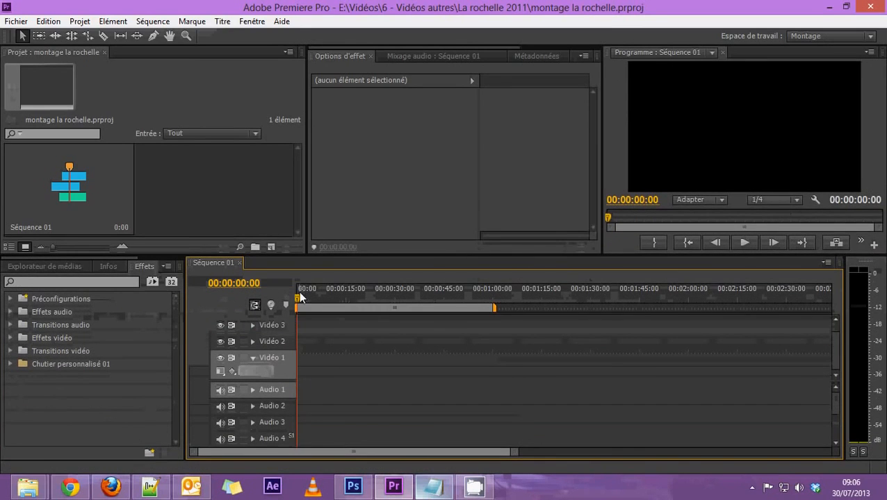
left_click_drag(299, 298, 422, 298)
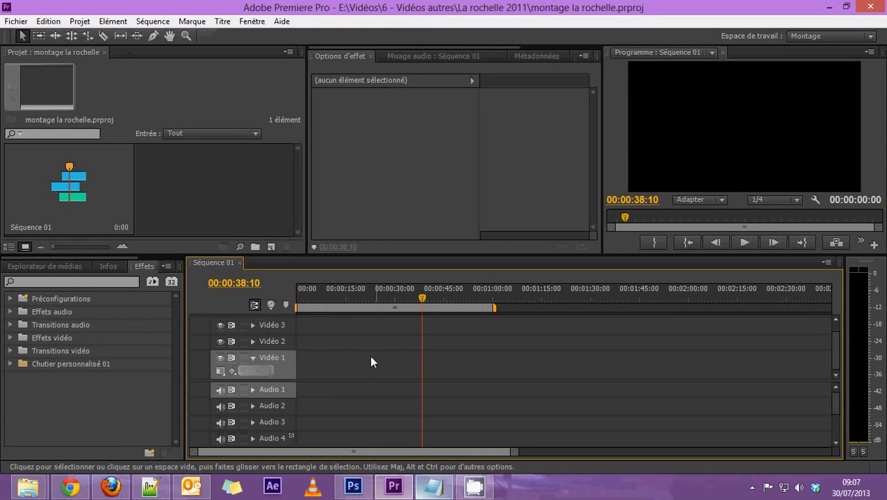
mouse_move(833, 397)
left_mouse_down()
mouse_move(834, 425)
mouse_move(829, 391)
left_mouse_up()
scroll(830, 399, "down", 1)
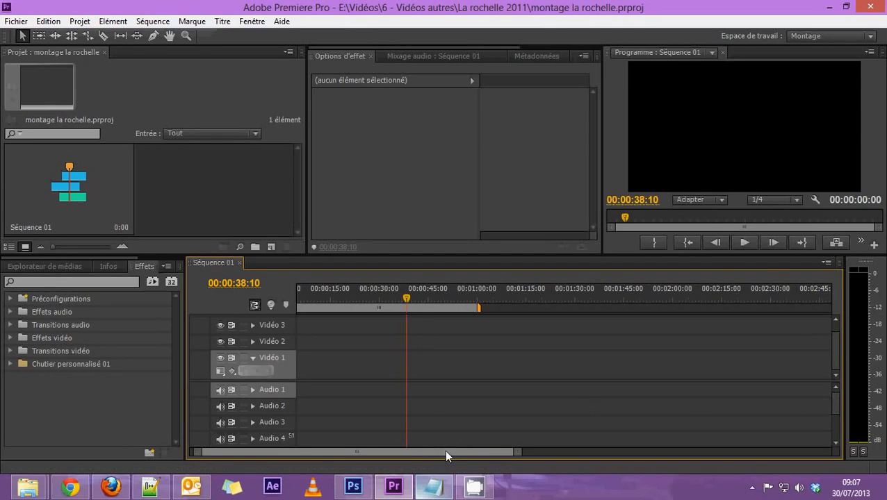
scroll(446, 455, "up", 1)
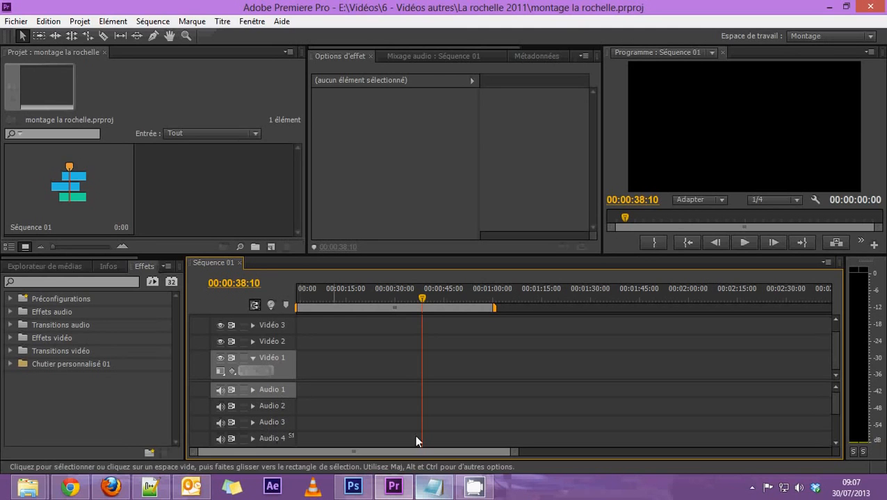
left_click_drag(837, 356, 822, 382)
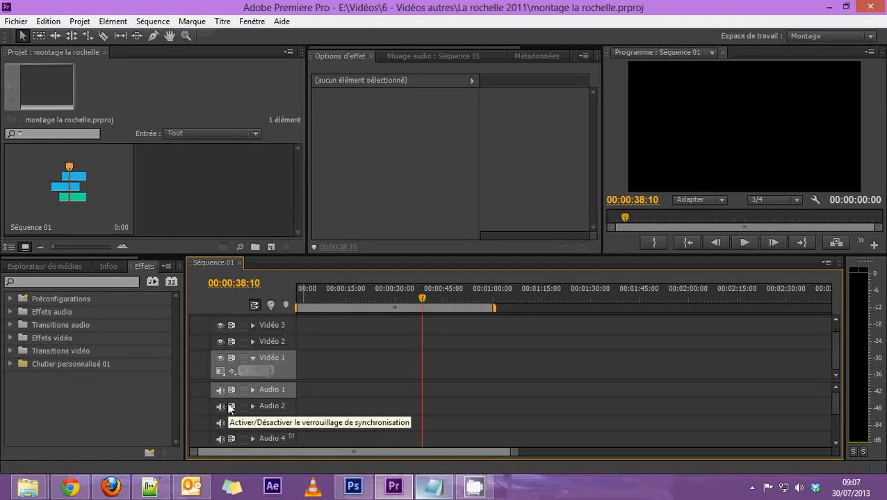